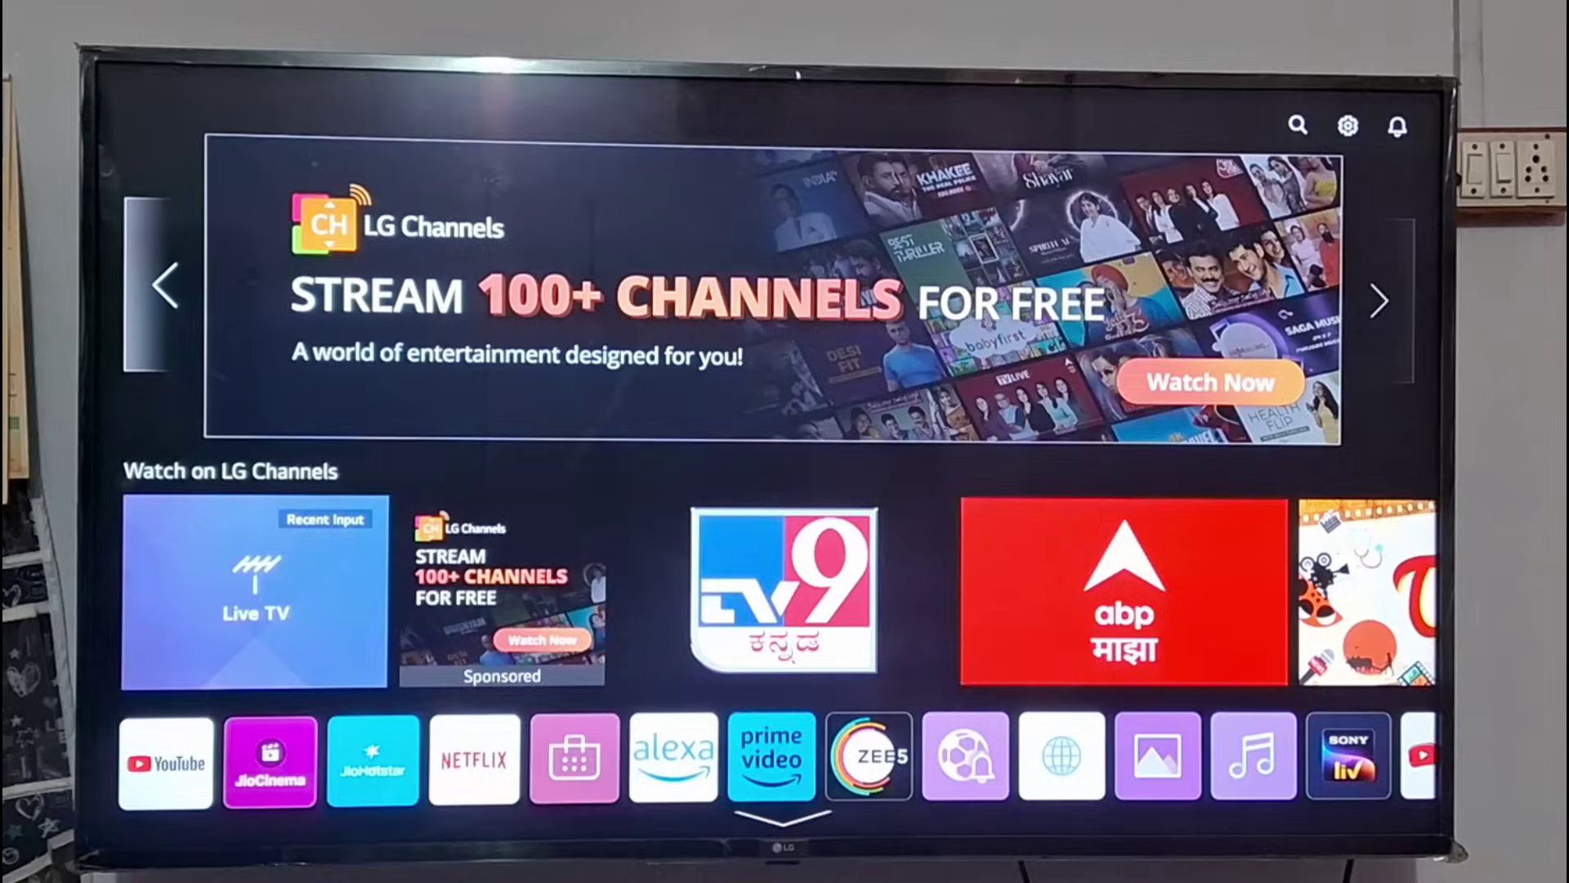
Launch the web browser app from the Home screen to show its recommended sites
click(429, 96)
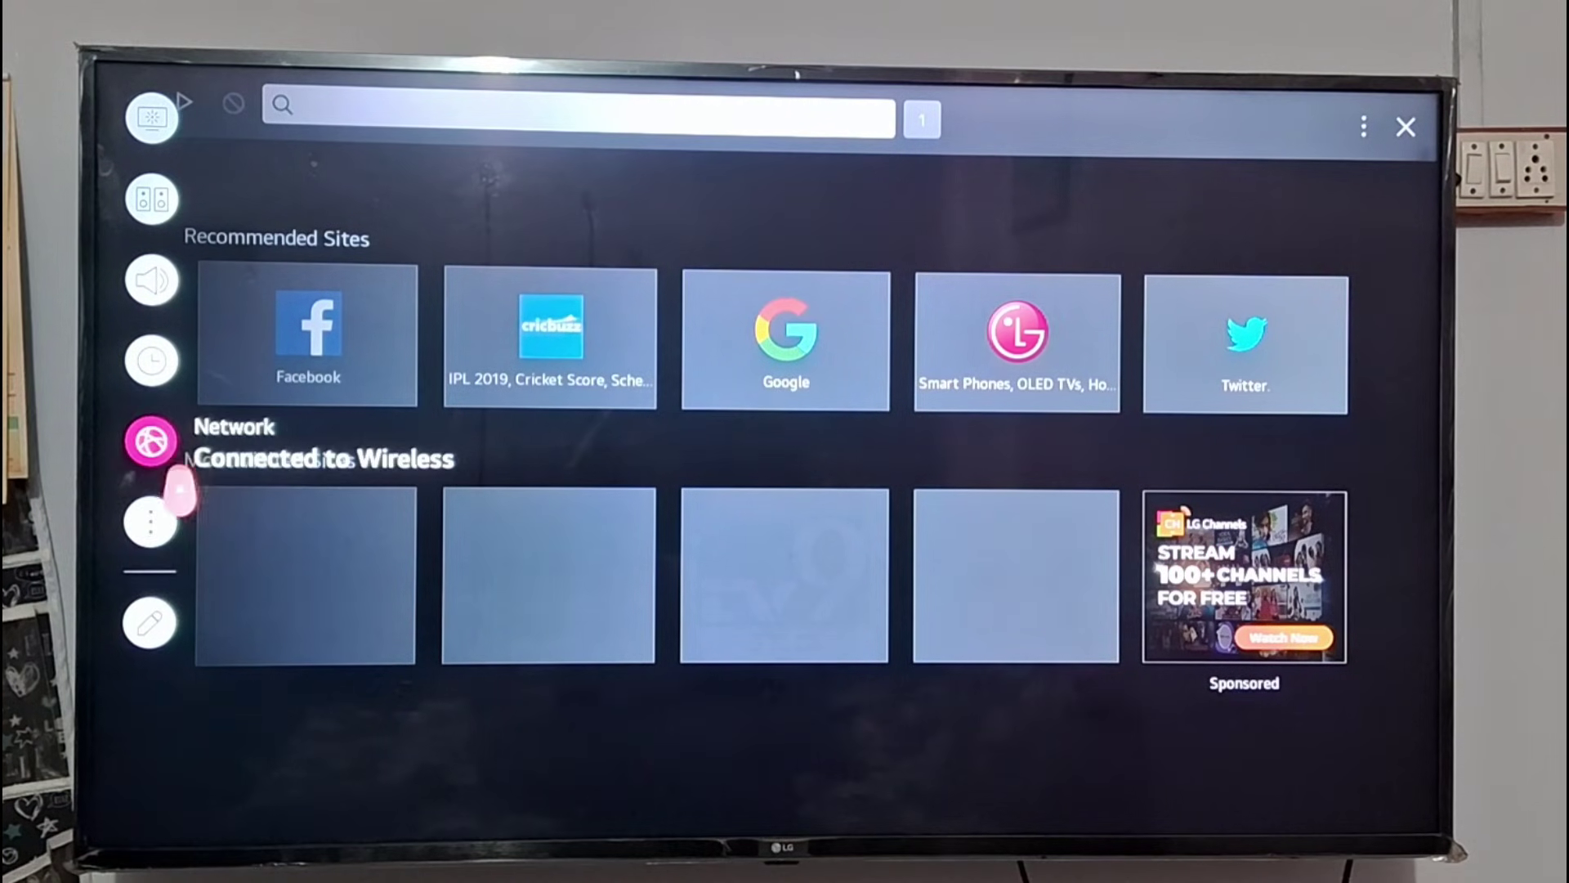
Turn off Set Automatically under All Settings > General > Time
click(154, 520)
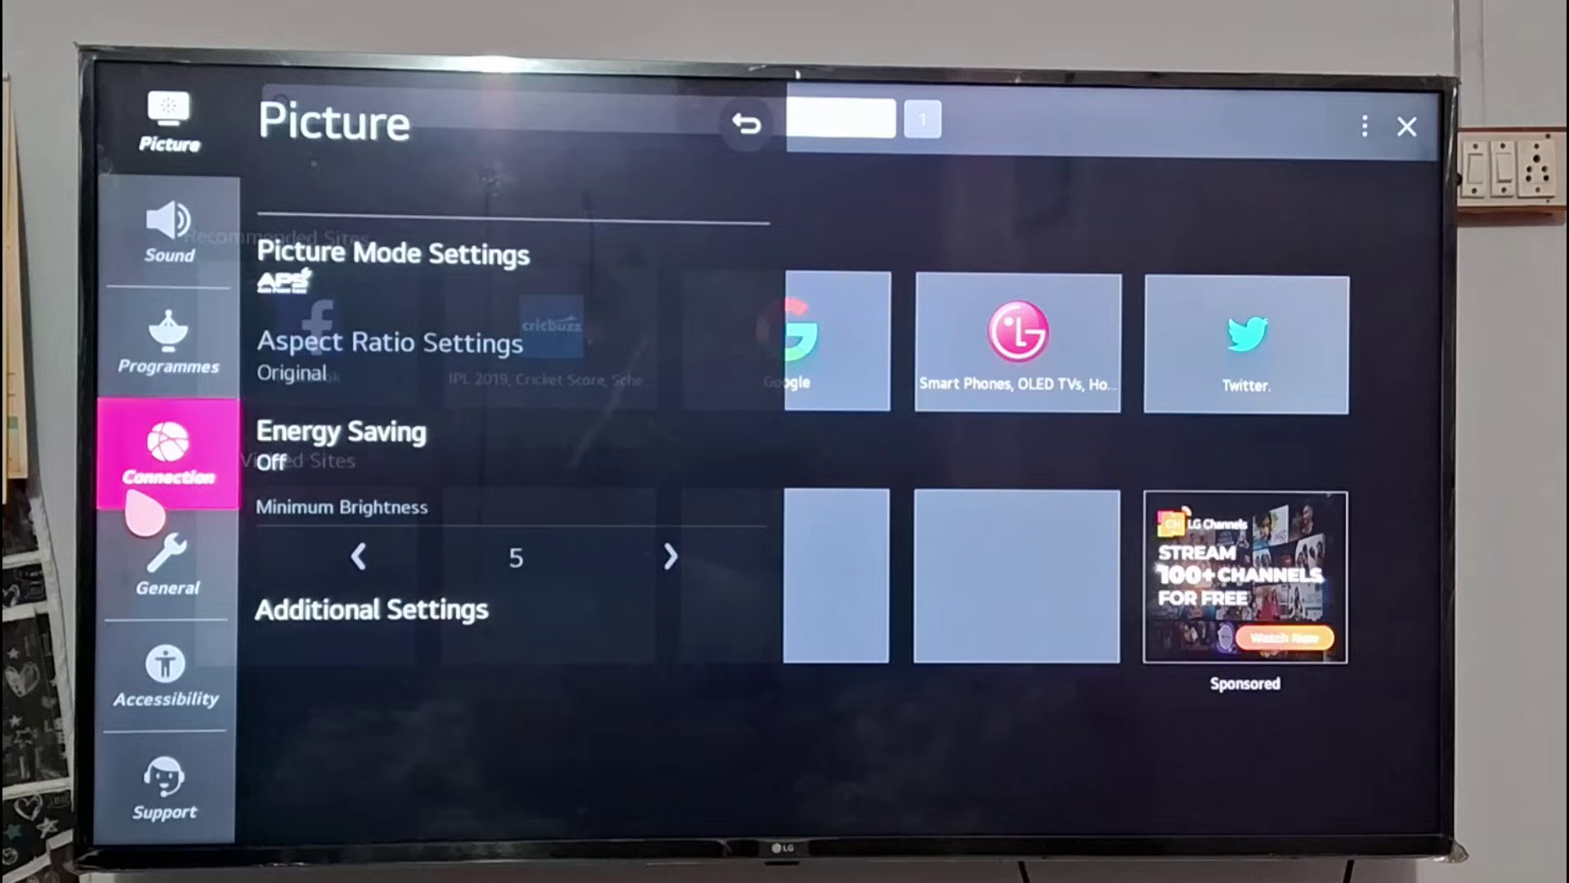
click(161, 552)
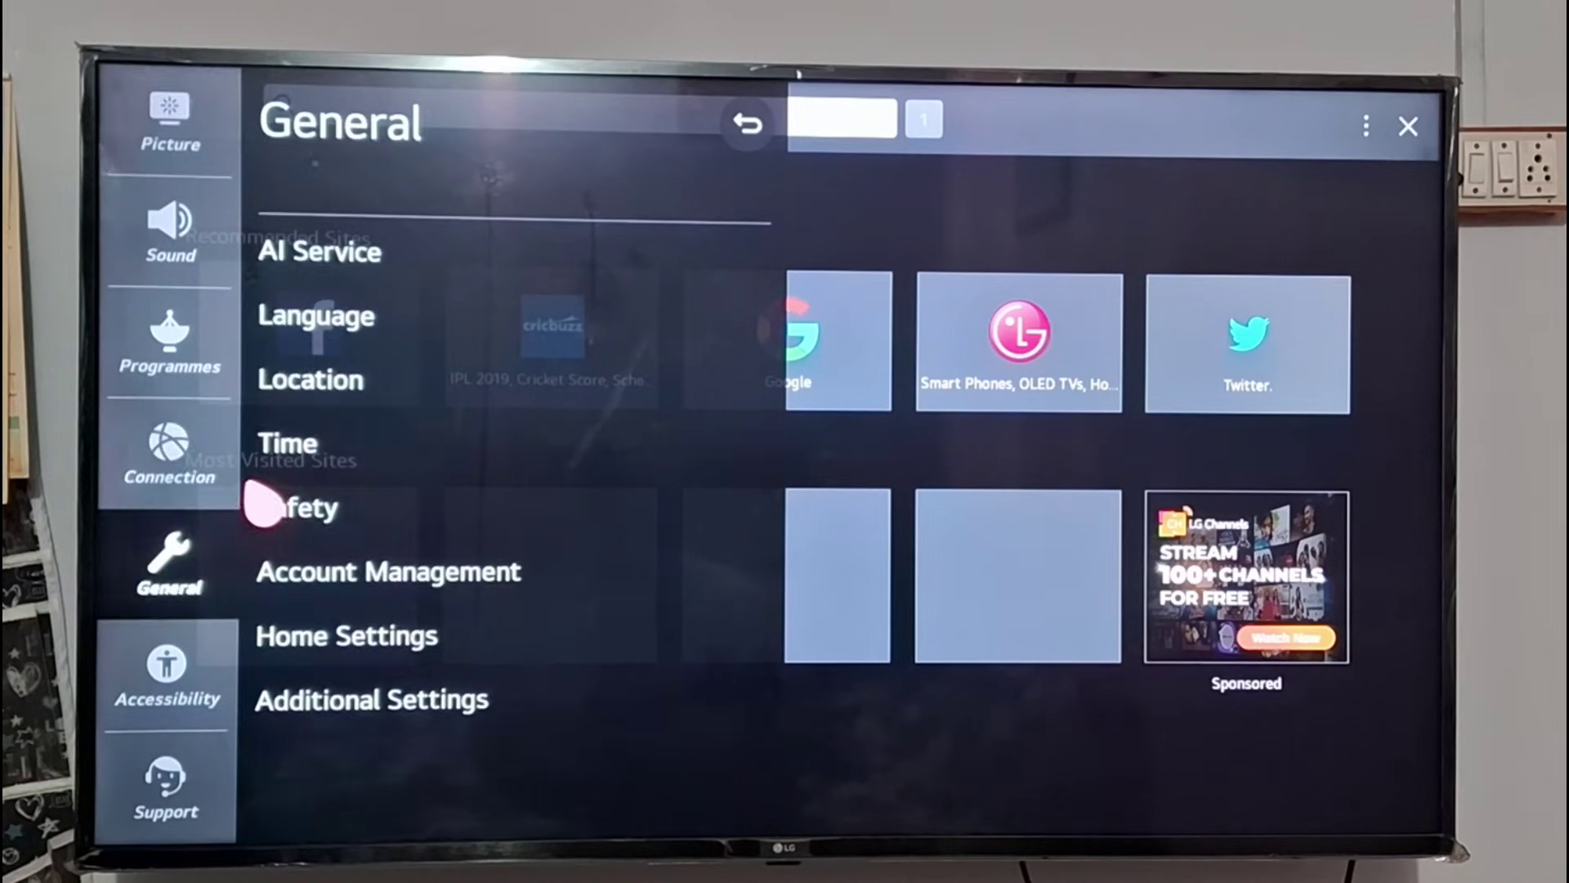
click(378, 472)
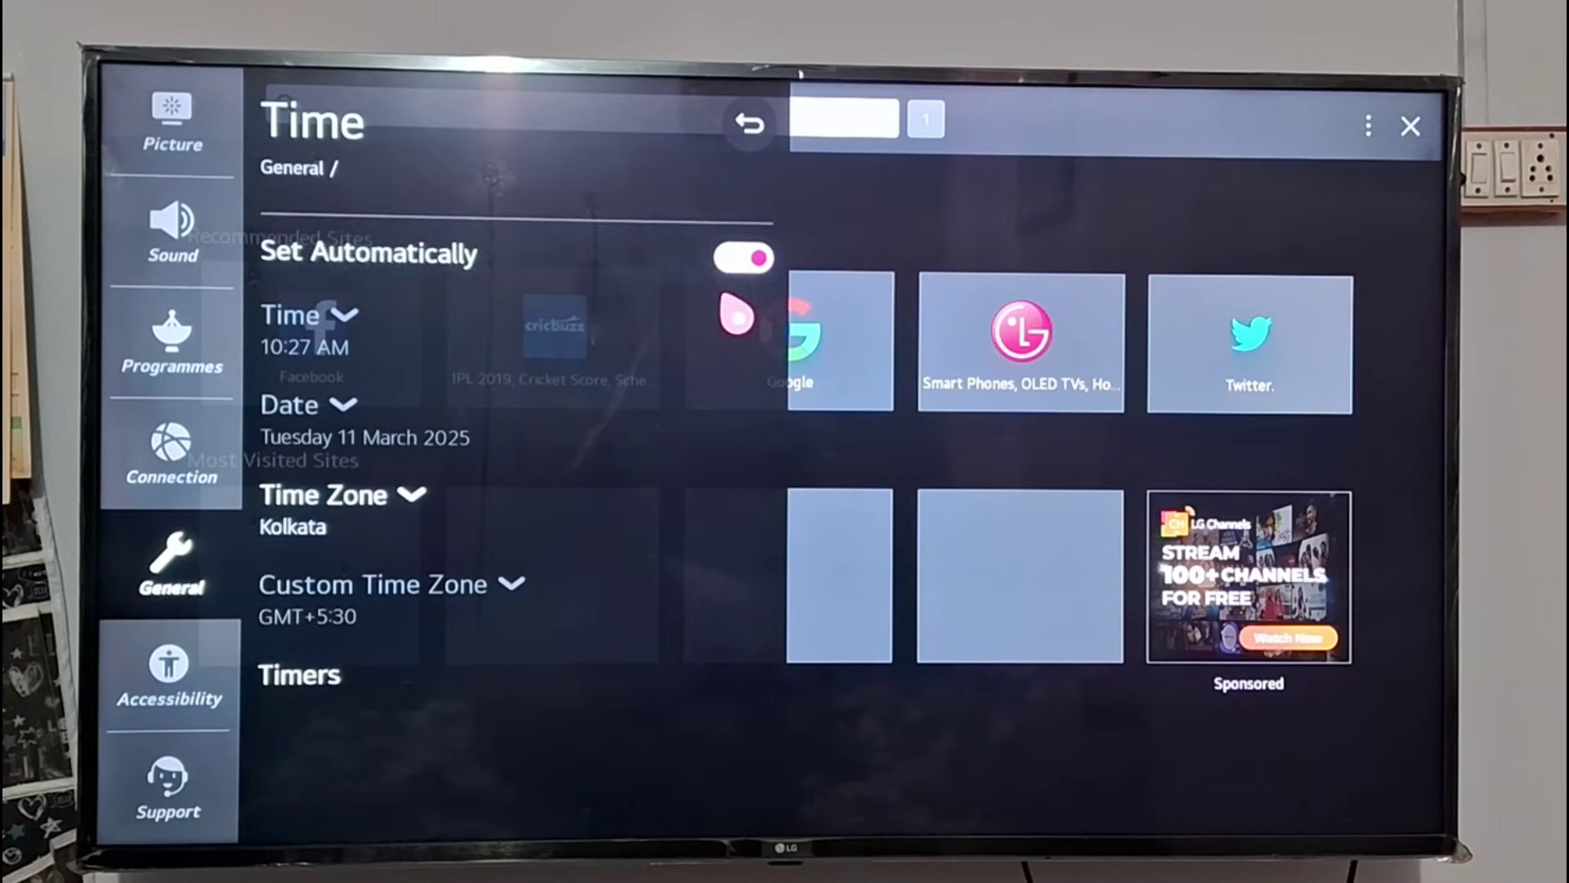
click(745, 258)
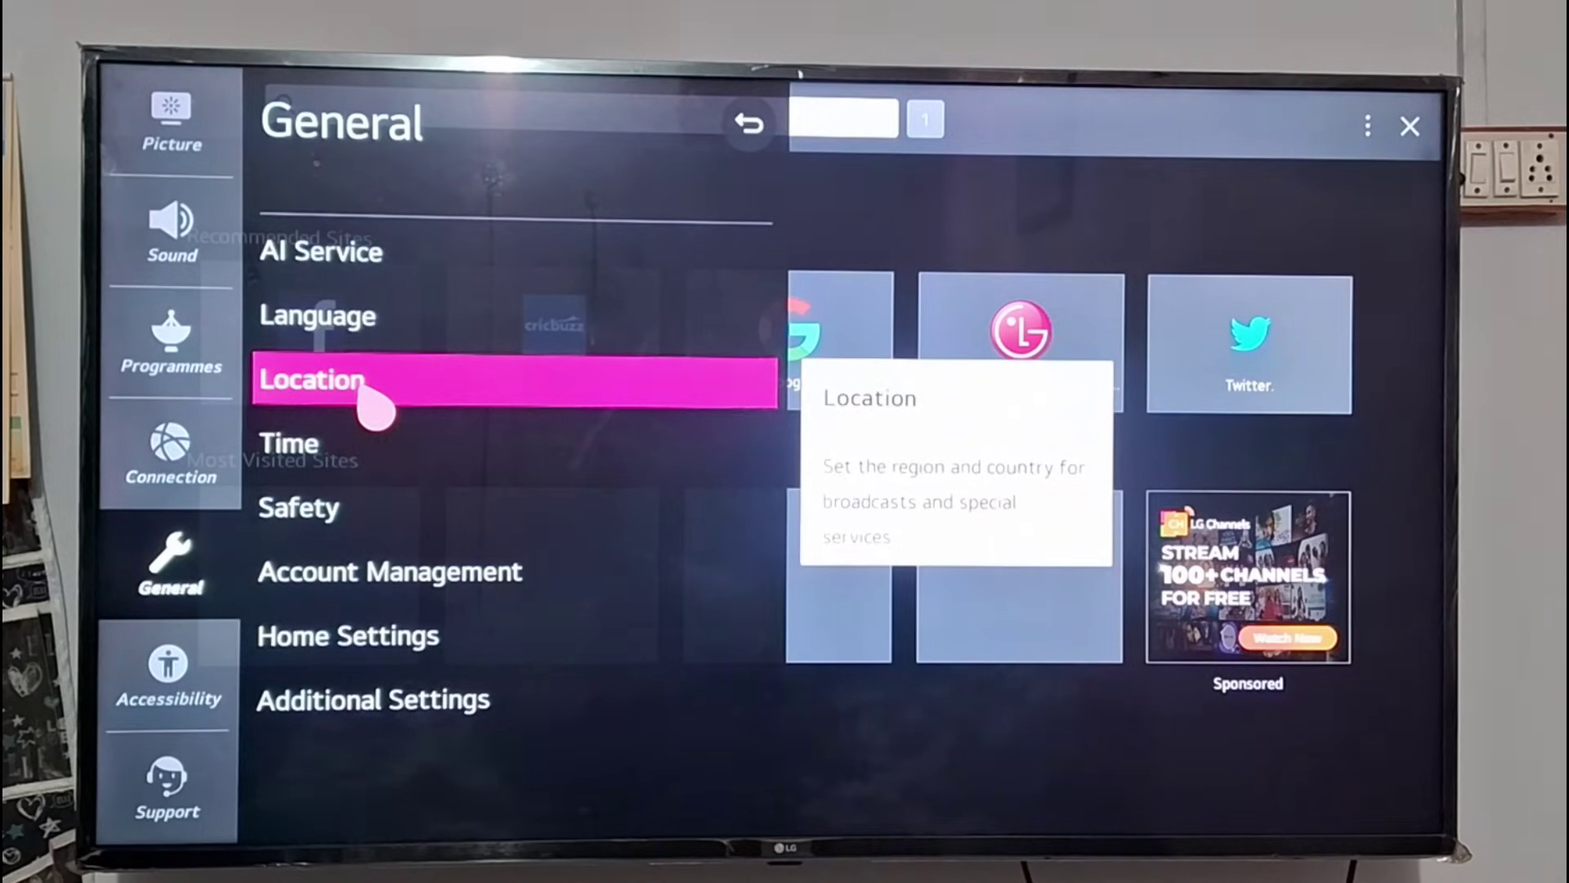
Change Broadcast Country under General > Location to Singapore and confirm with Yes
click(378, 411)
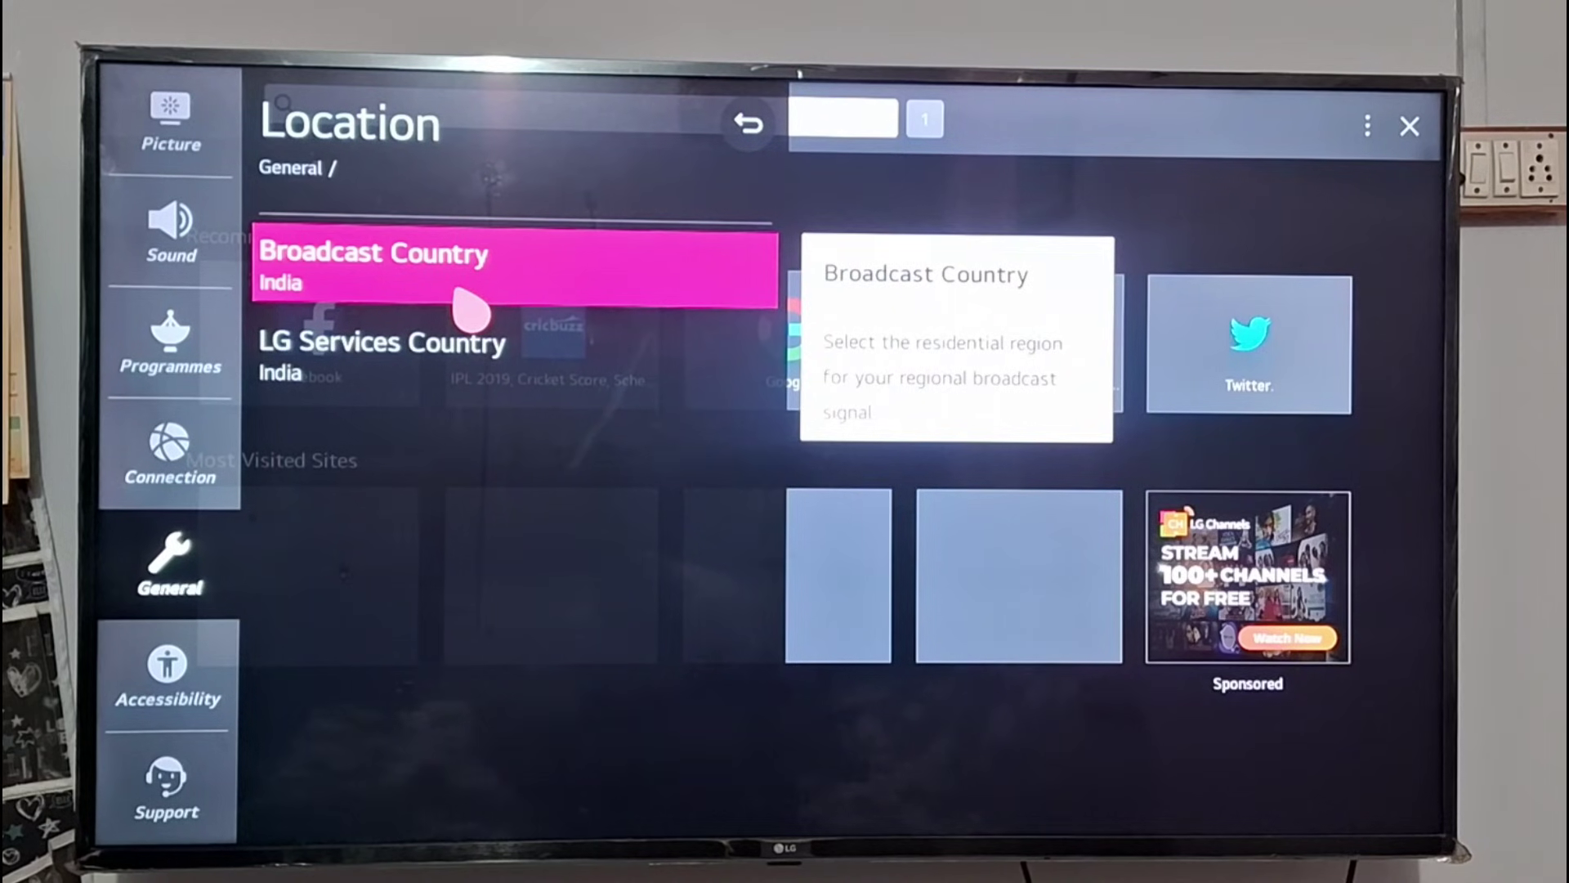
click(470, 309)
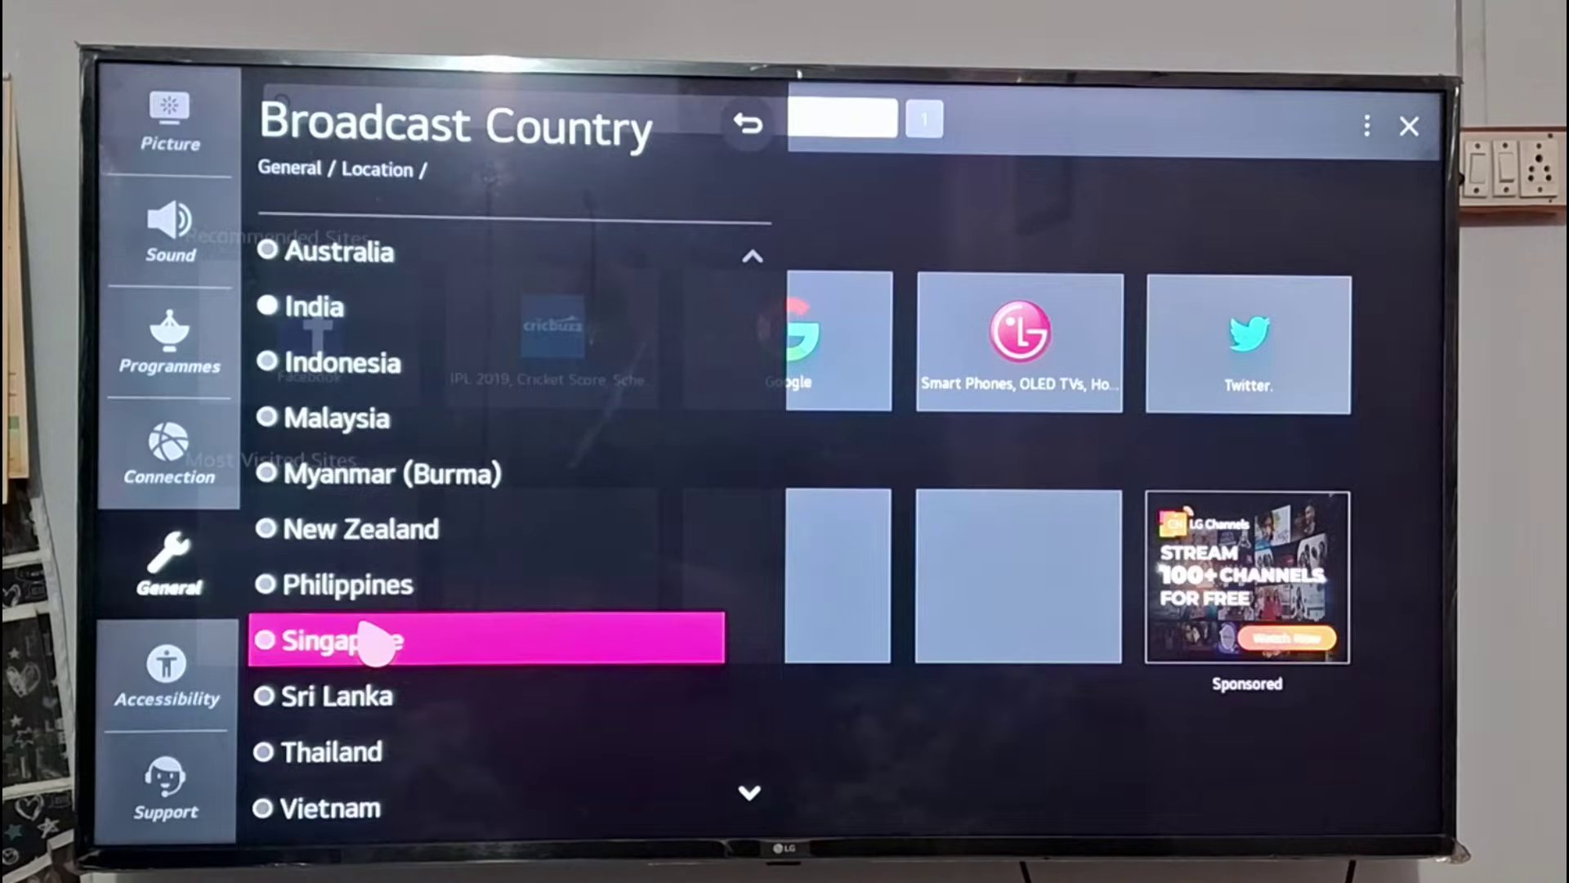
click(380, 643)
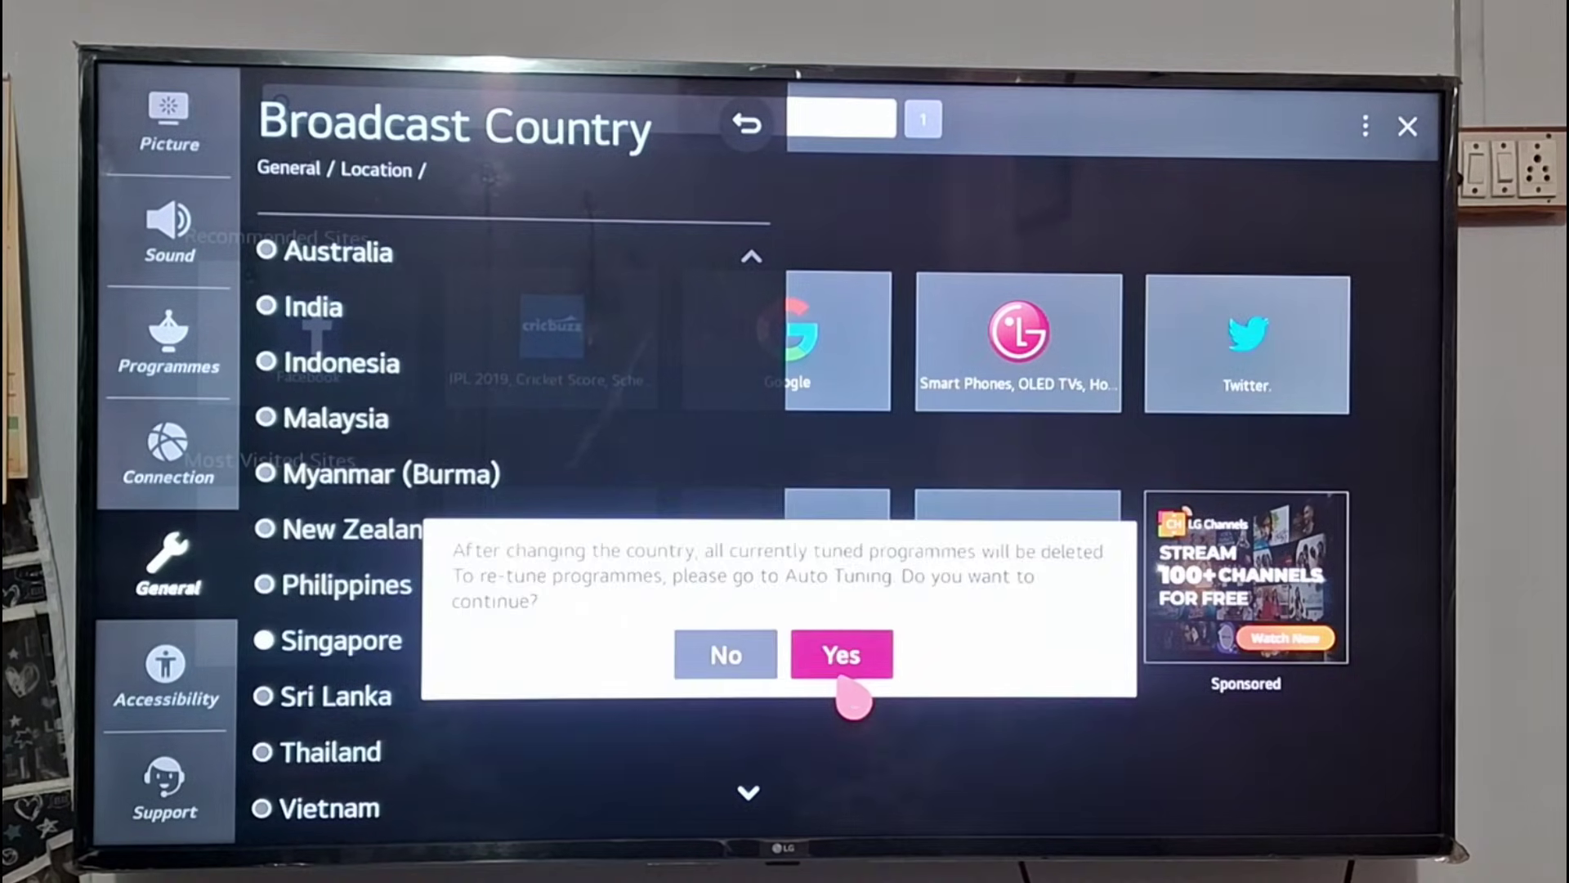
click(842, 654)
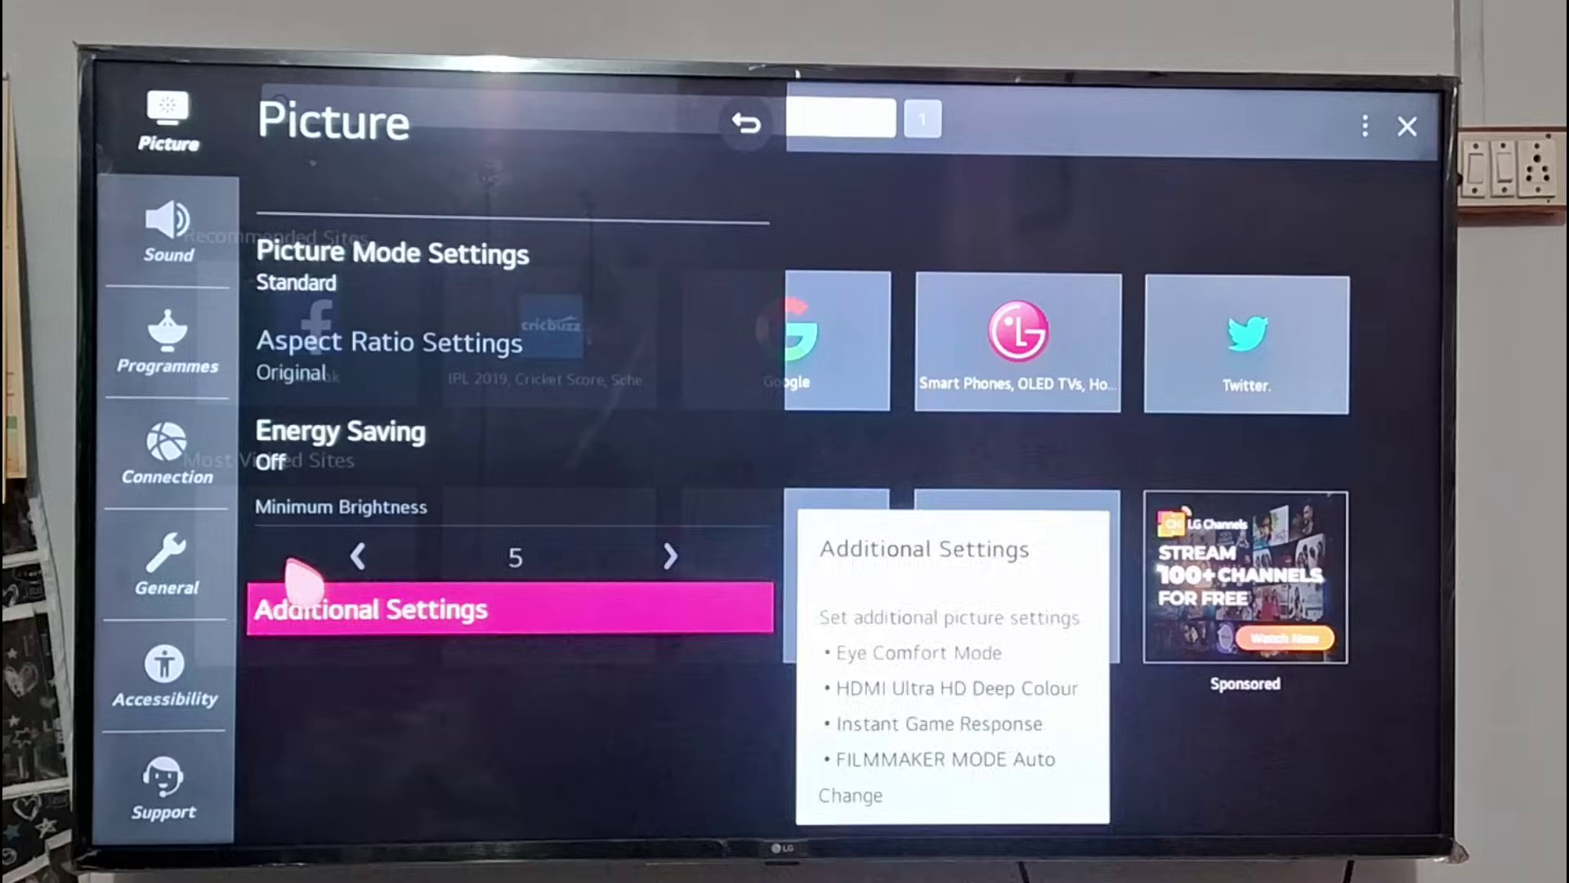
Set Broadcast Country under General > Location back to India
click(198, 558)
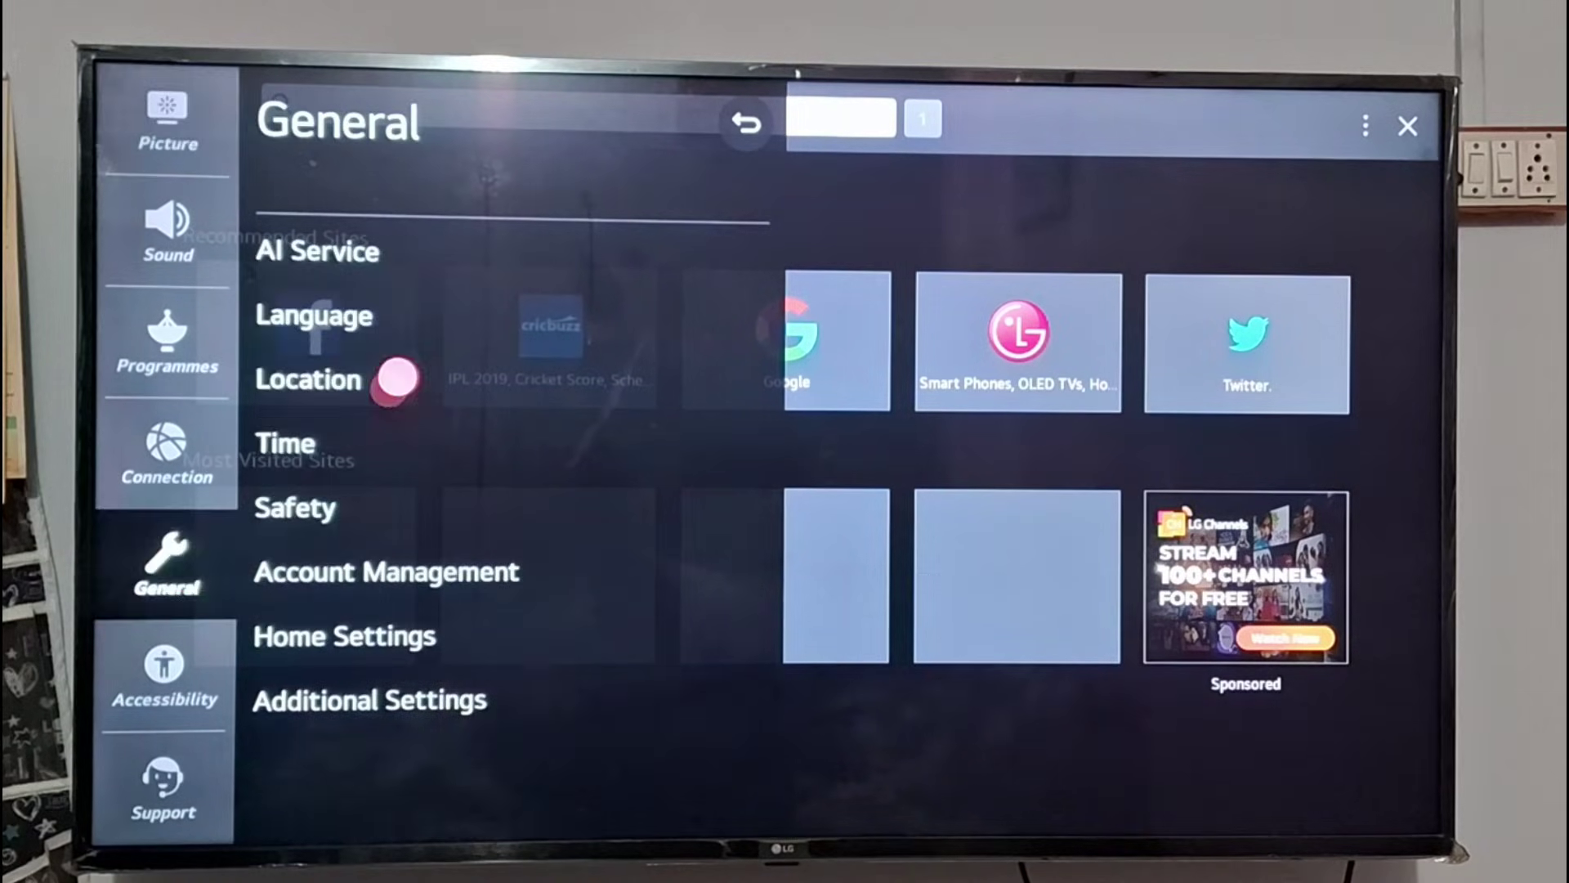
click(390, 391)
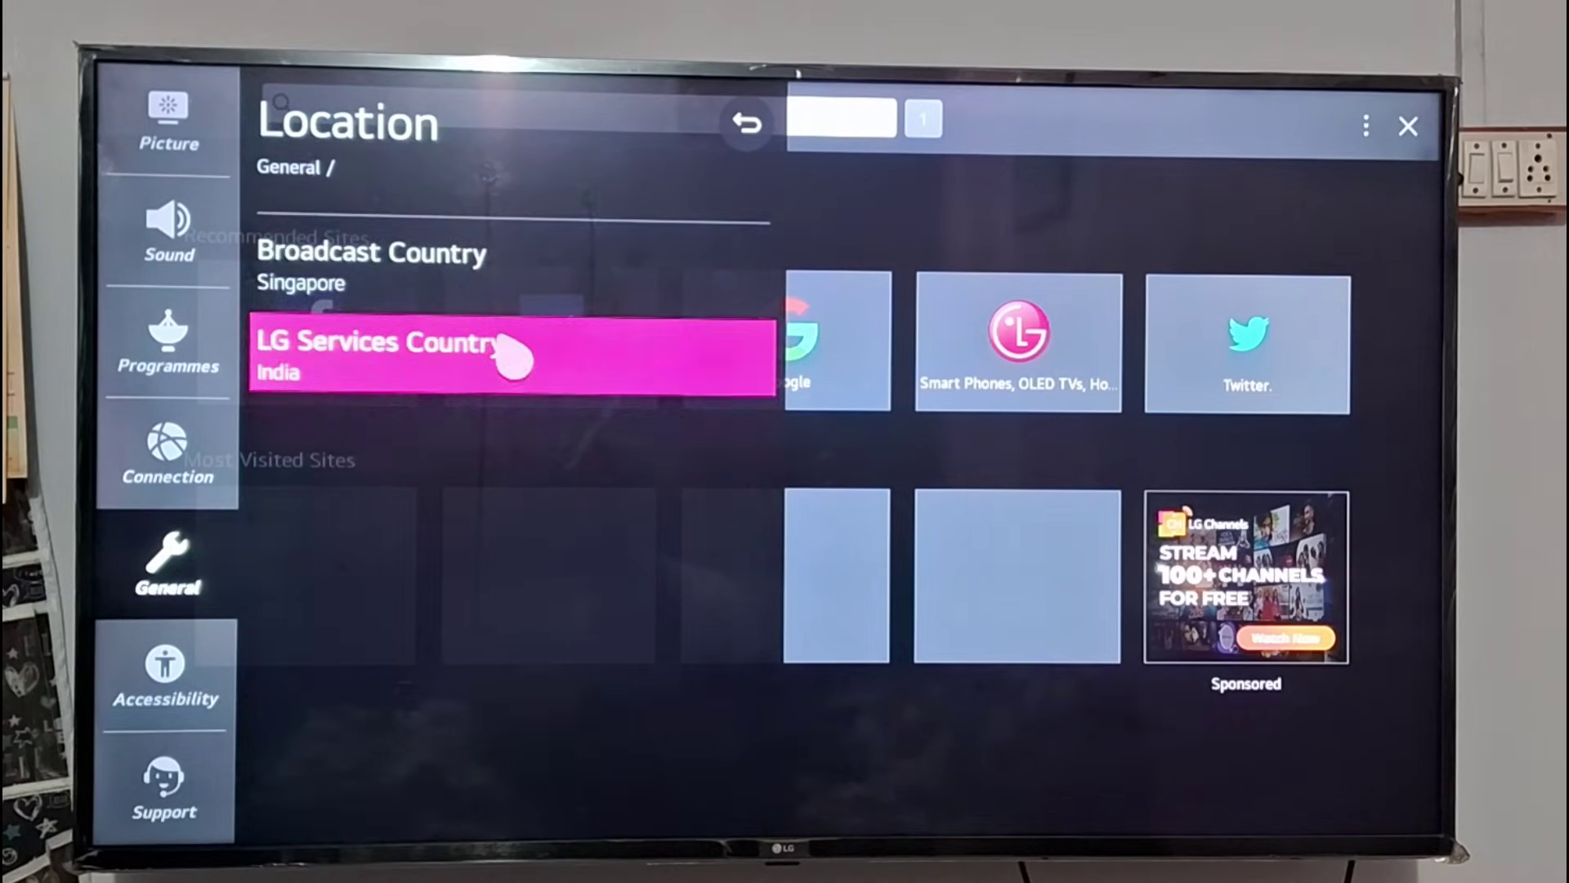
click(527, 264)
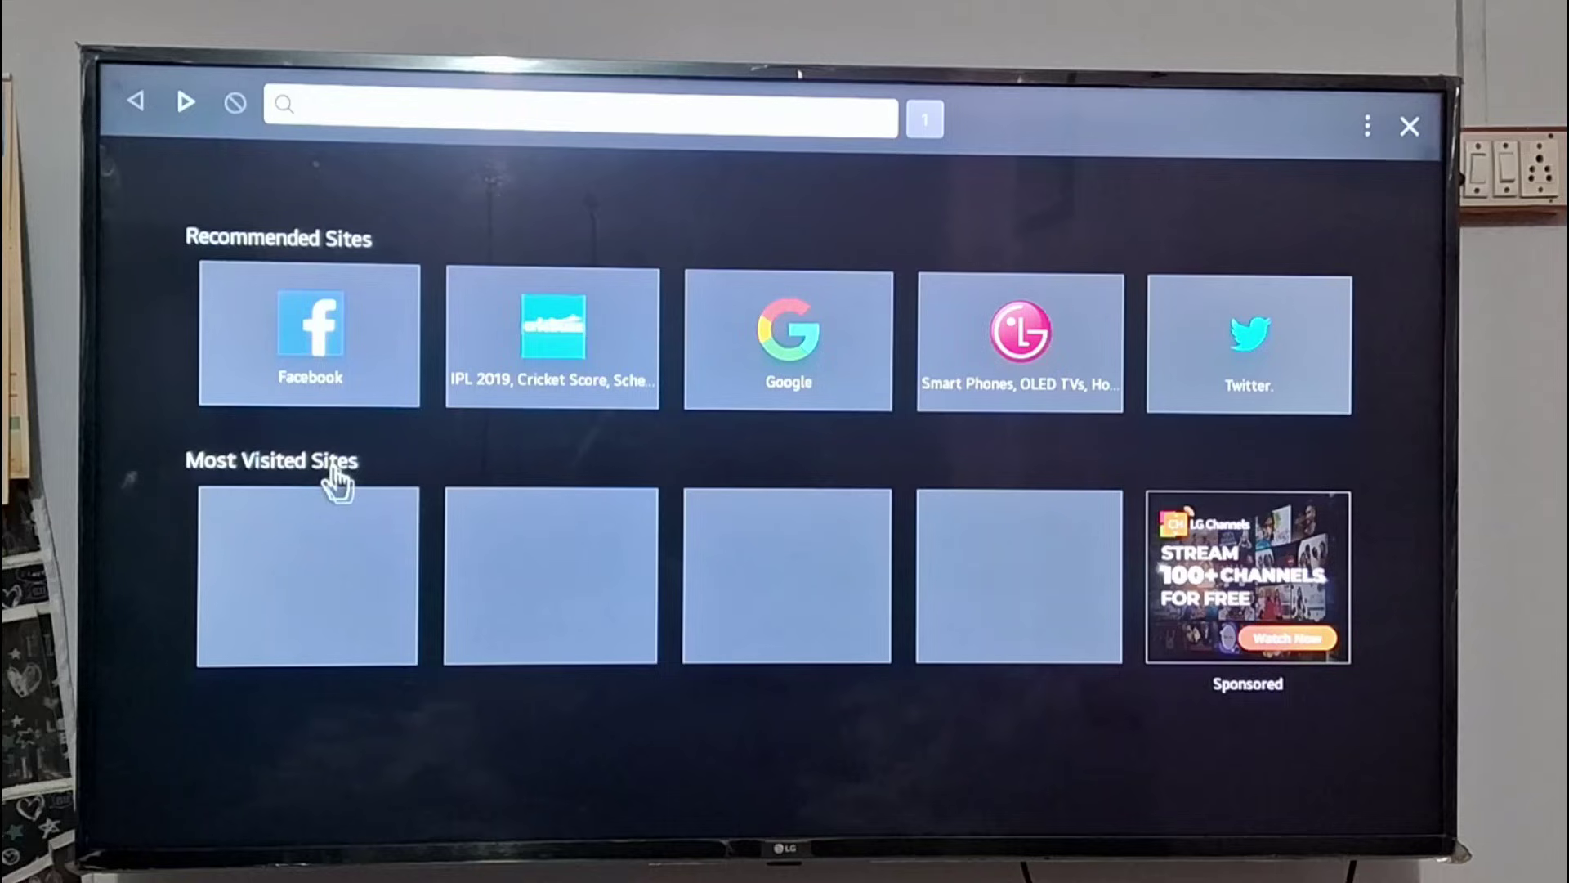
Bring Settings back over the browser and reopen General > Location to check both countries
key(F1)
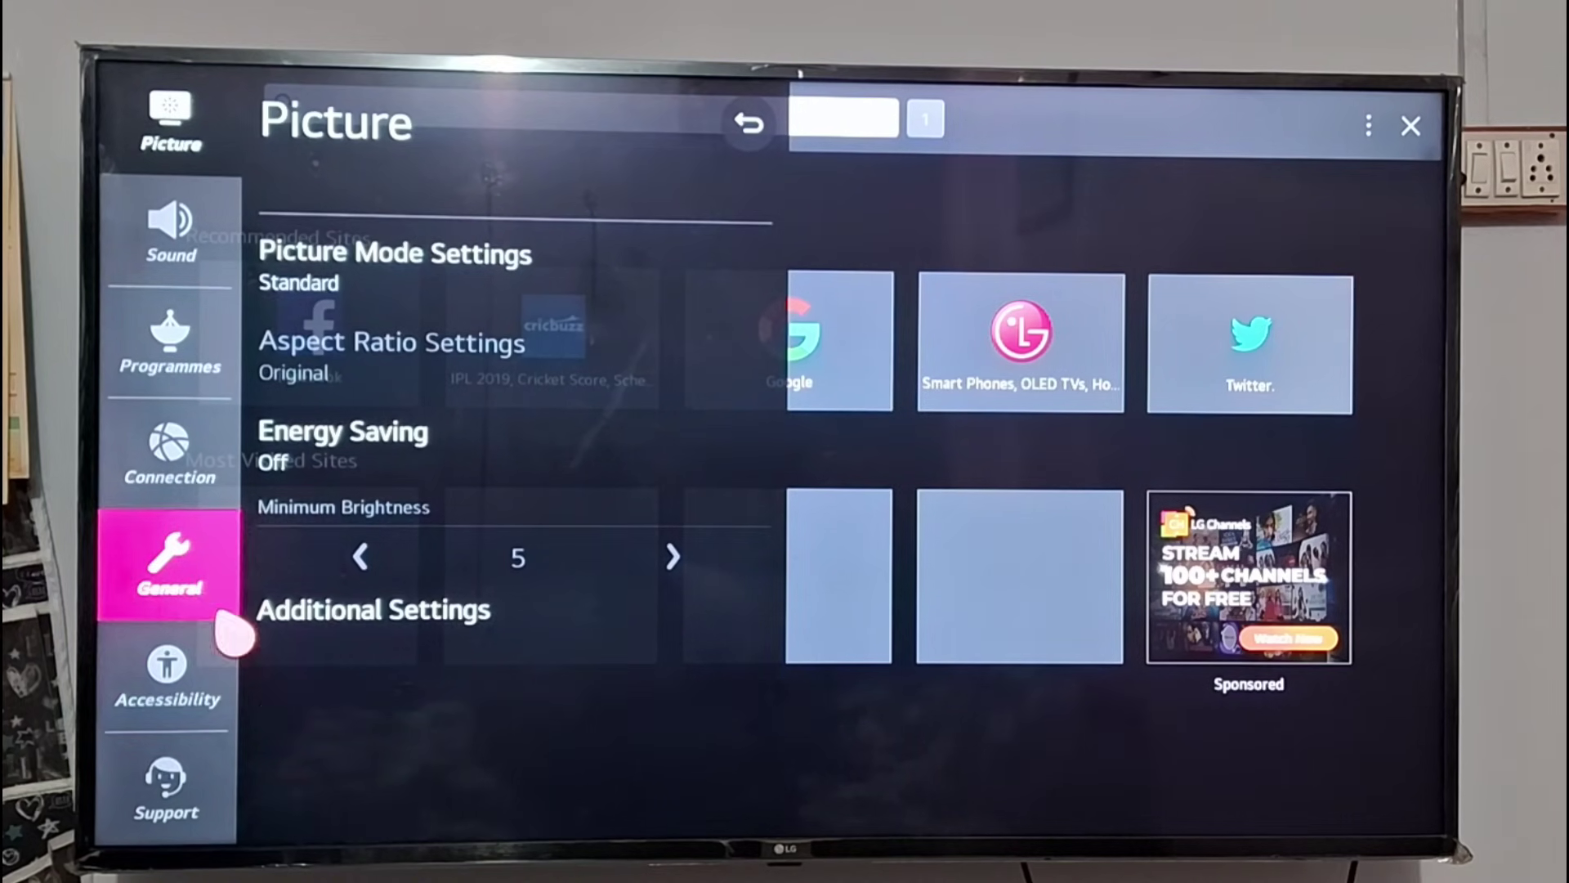
click(203, 576)
click(380, 378)
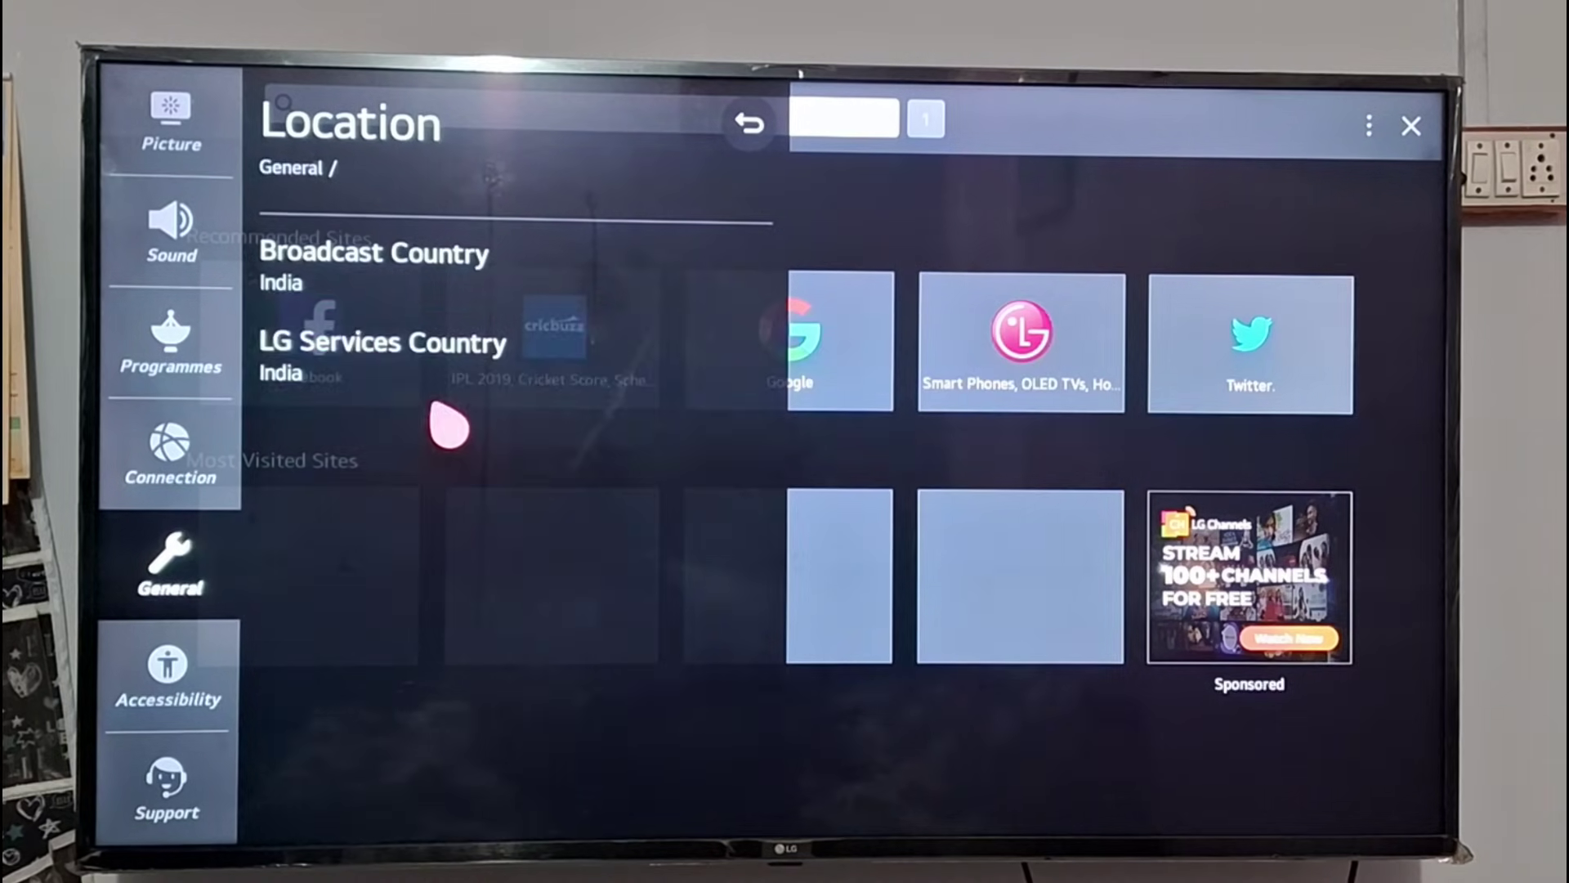
click(490, 358)
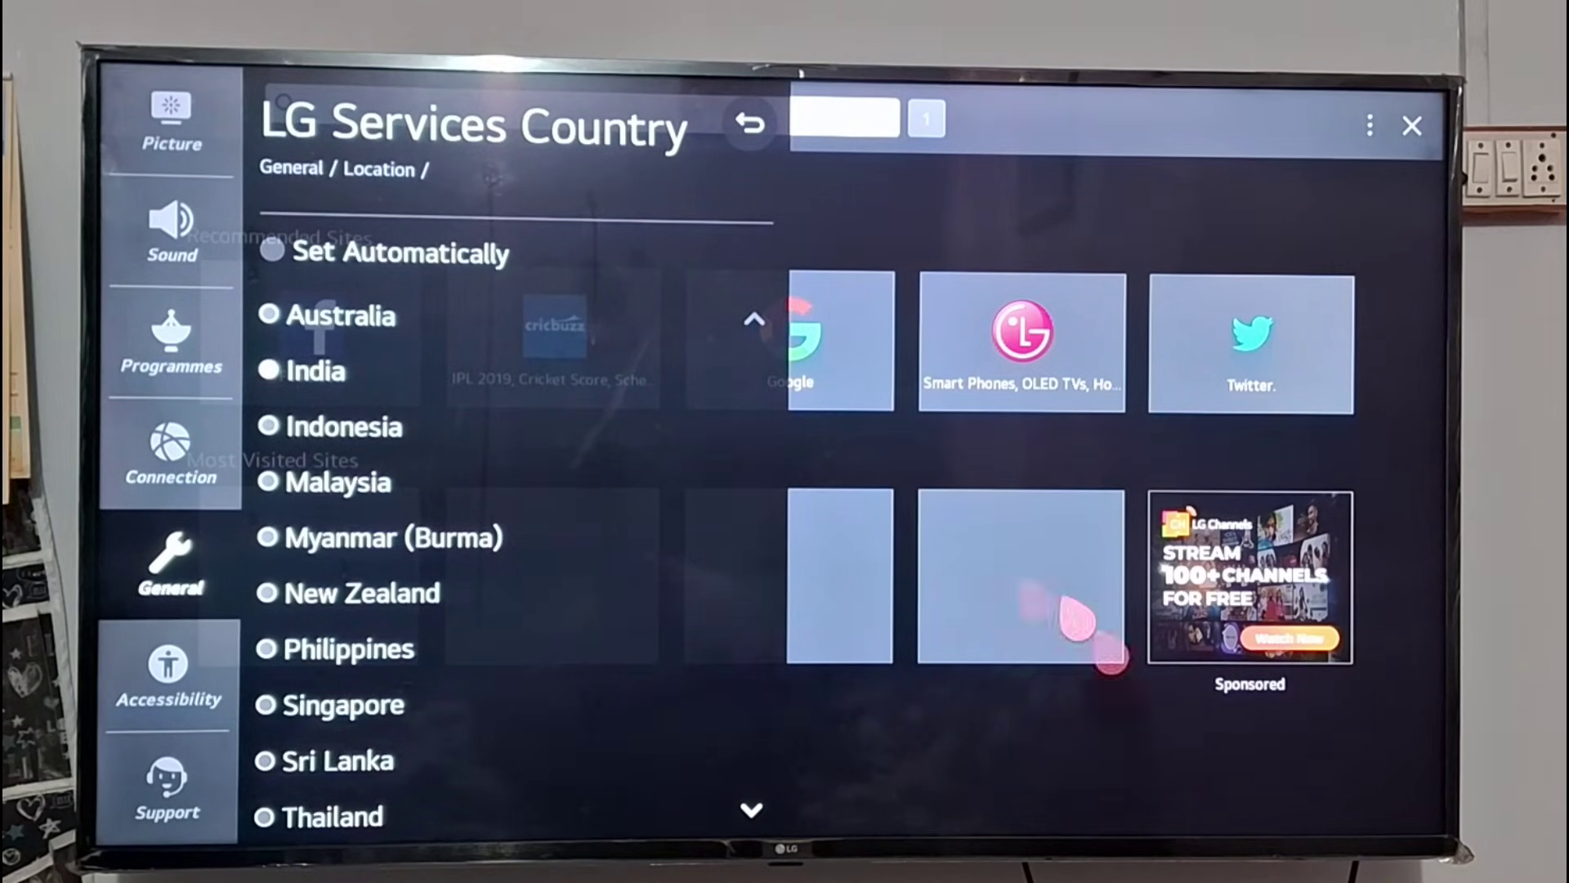
key(Escape)
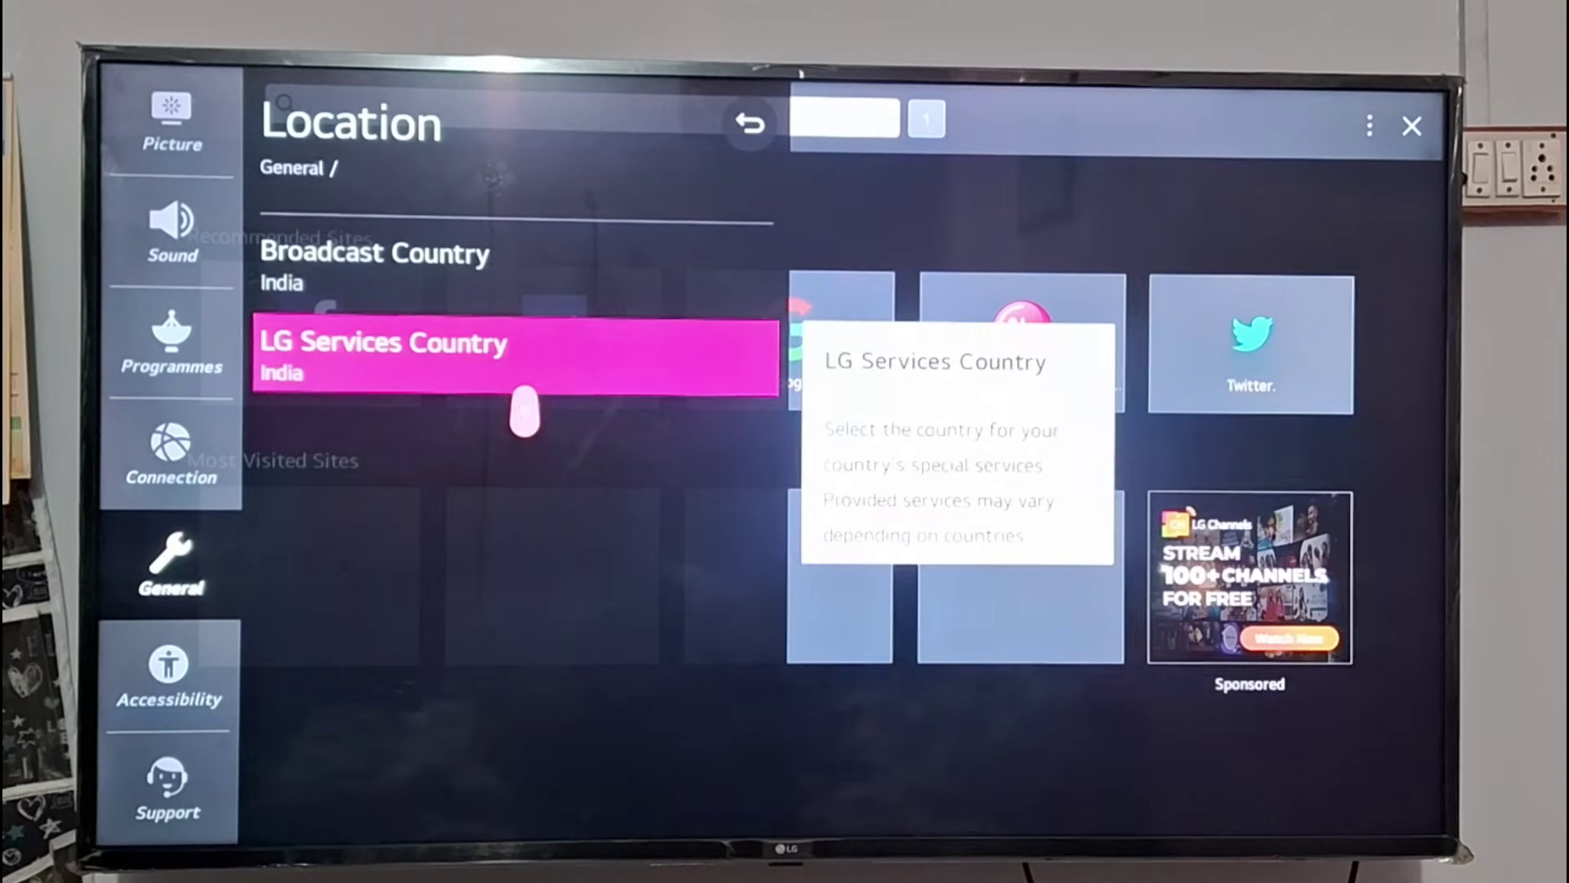
click(548, 384)
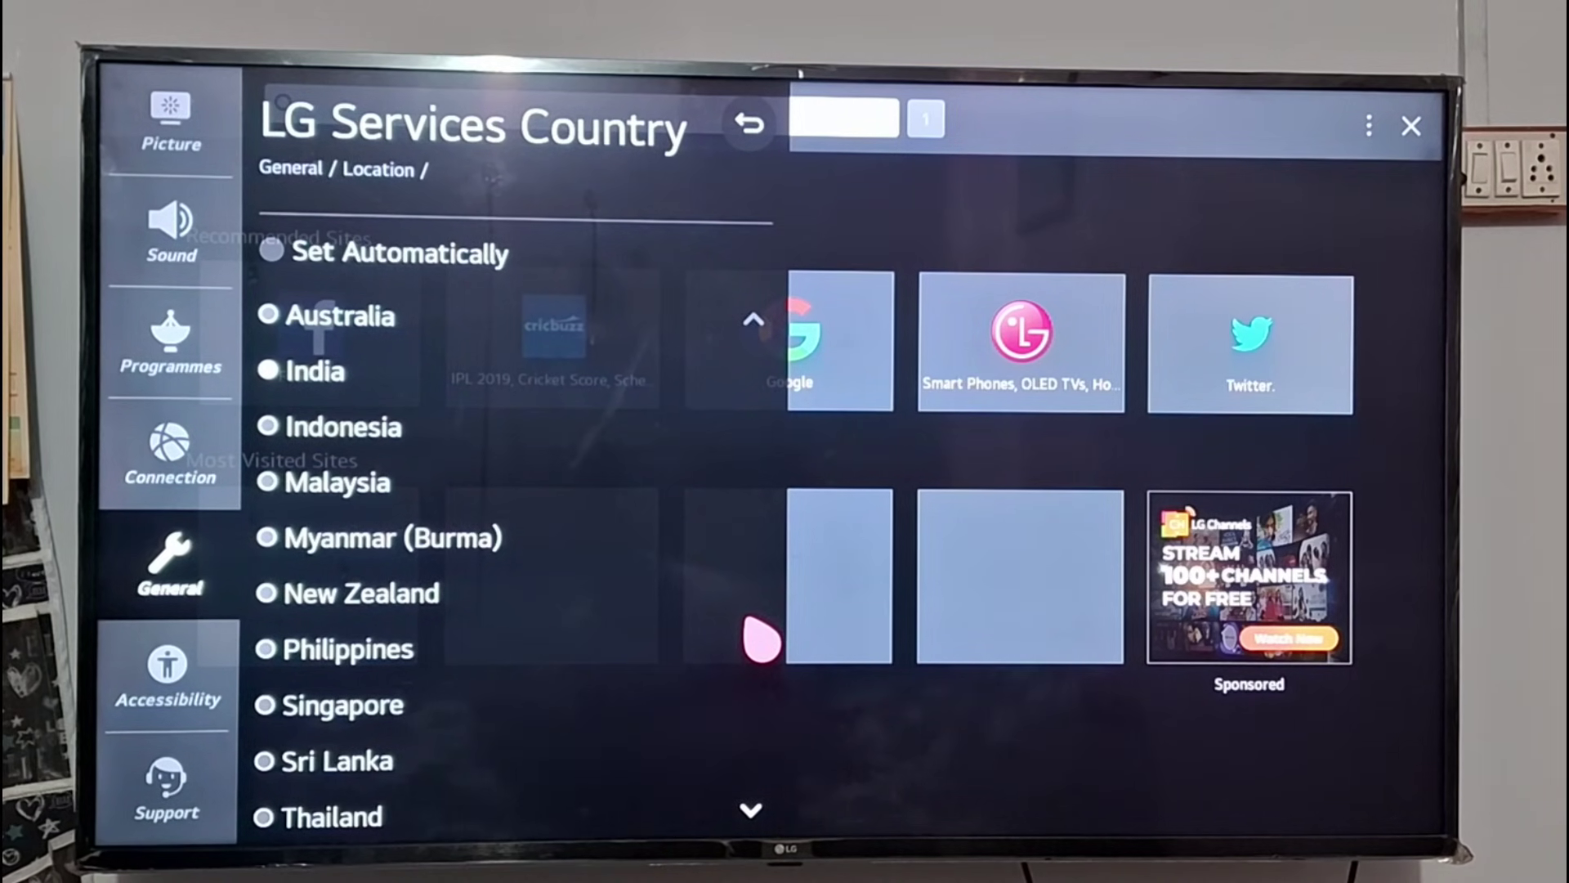
key(Escape)
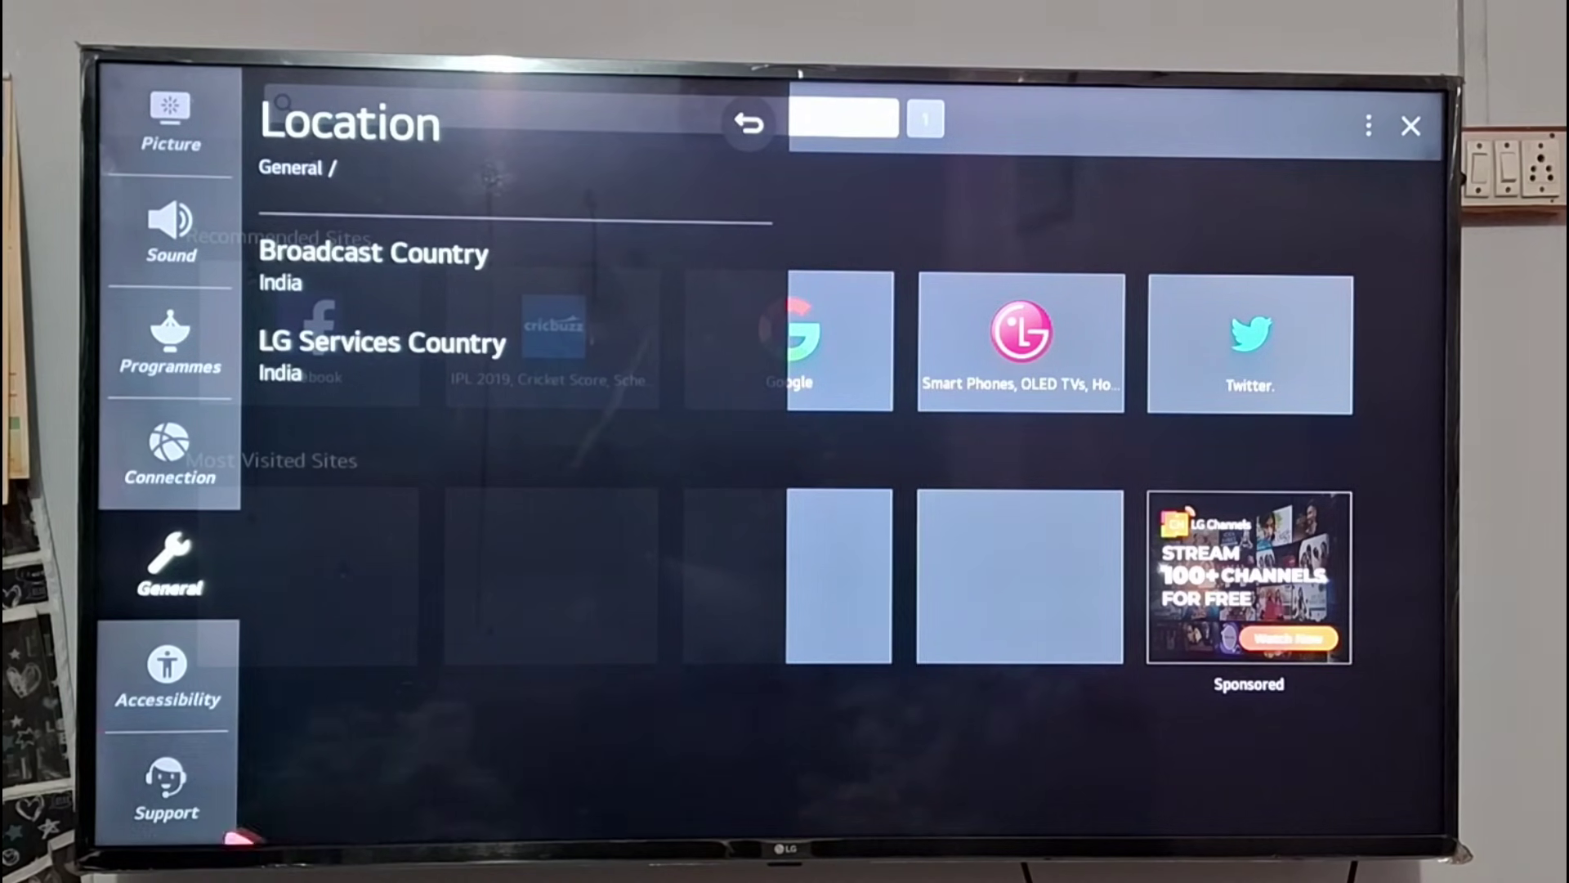
Browse the Support options, then exit Settings back to the browser's recommended sites
click(196, 791)
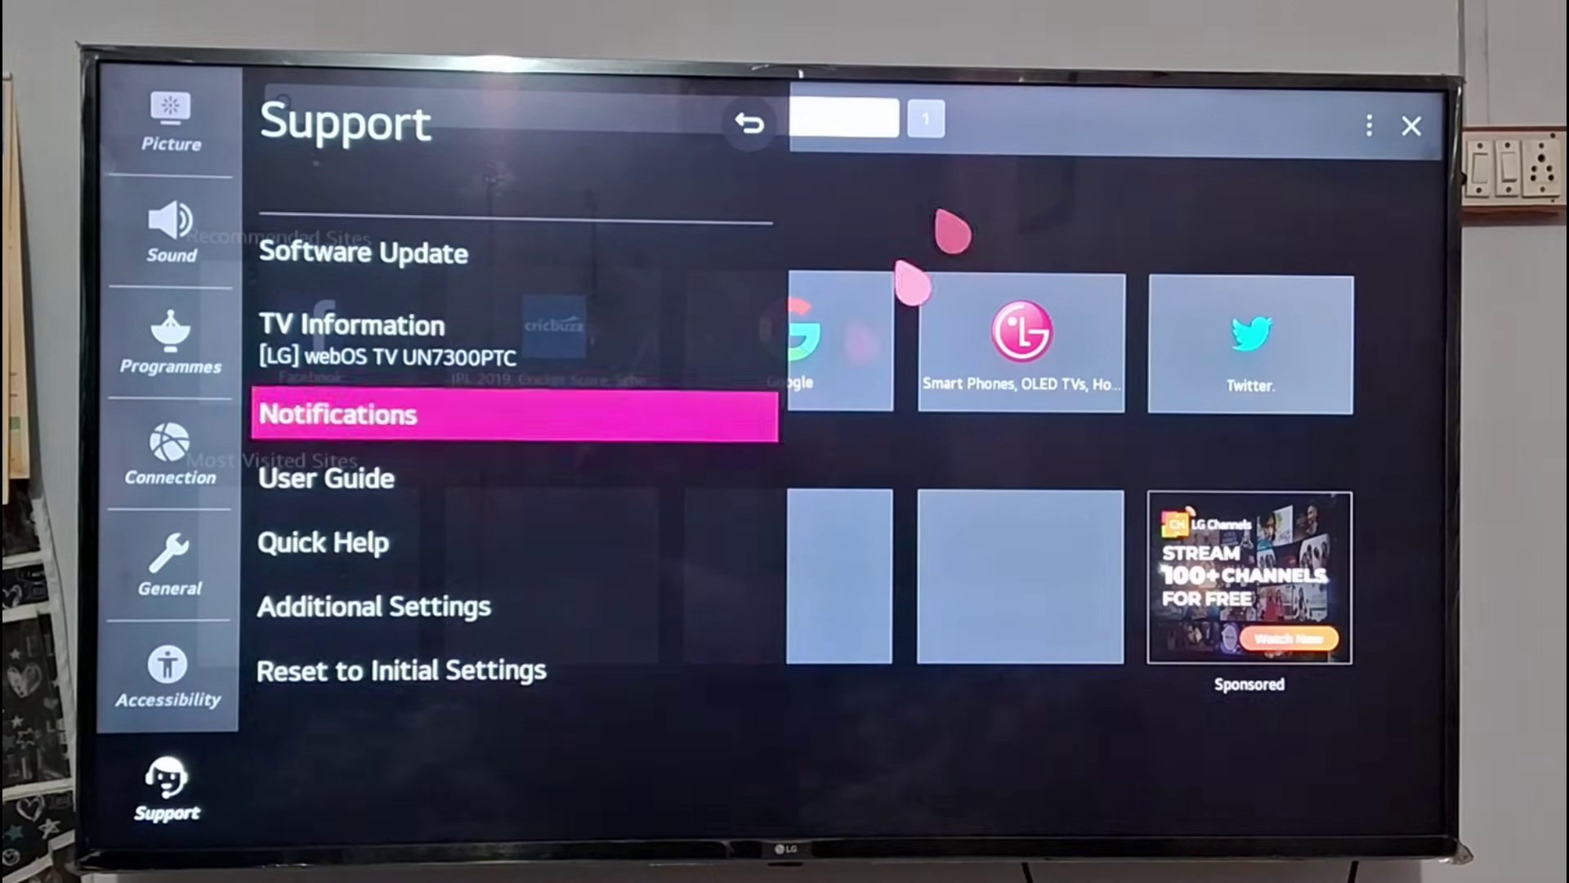
key(Escape)
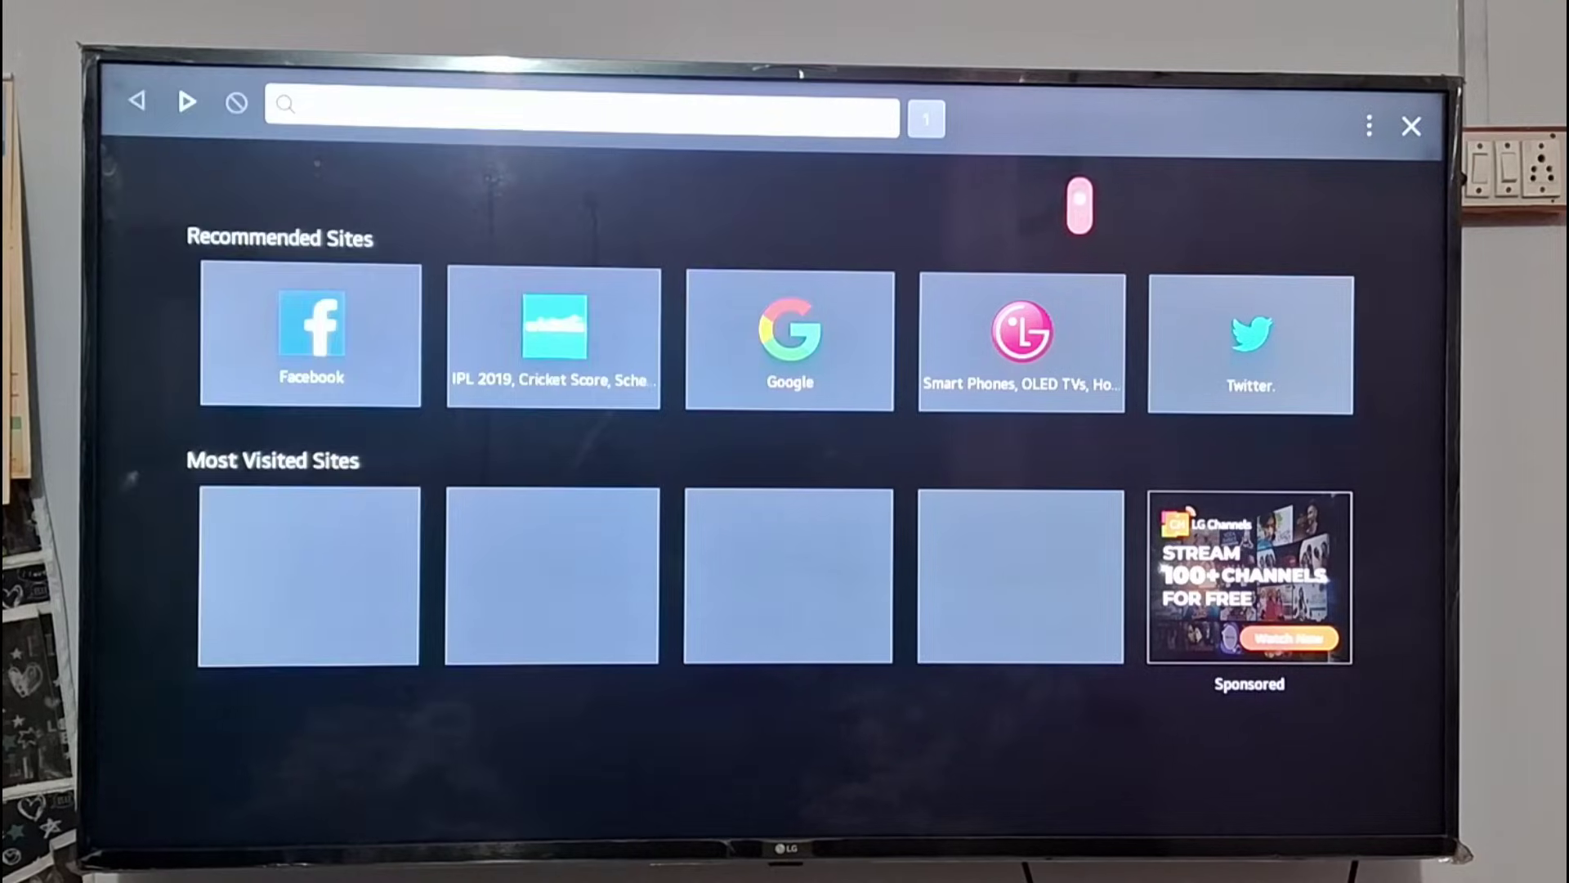